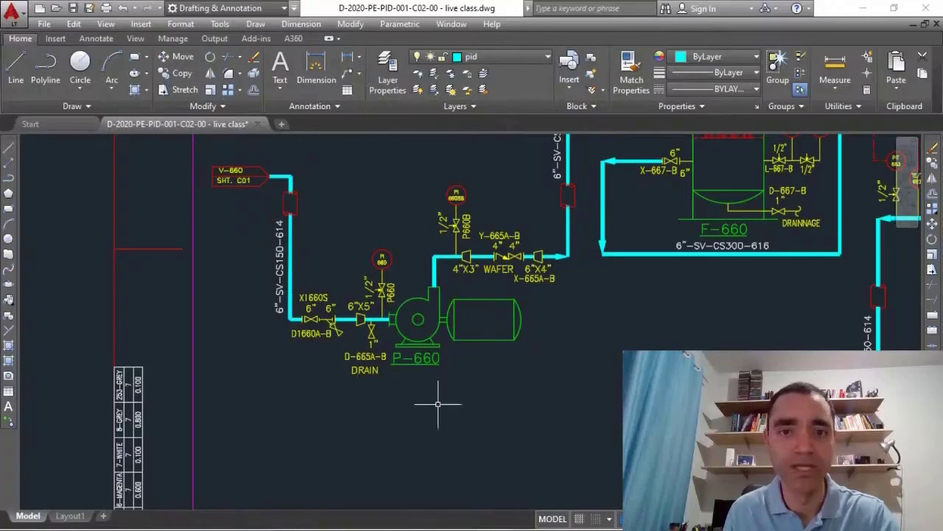
# Select pump P-660 with its motor and underlined label as the objects to copy, leaving out the P660 valve tag
pyautogui.moveTo(438, 404); pyautogui.dragTo(384, 421, button='middle')
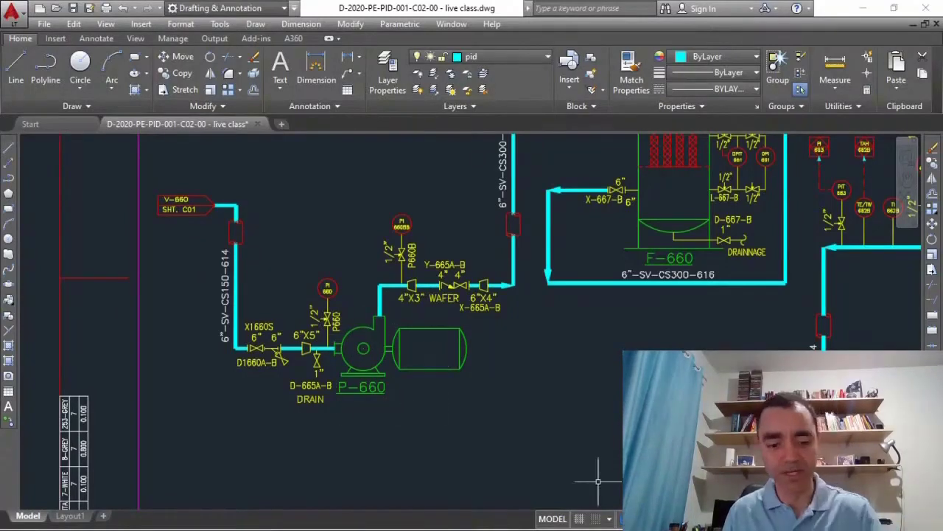
pyautogui.write('c')
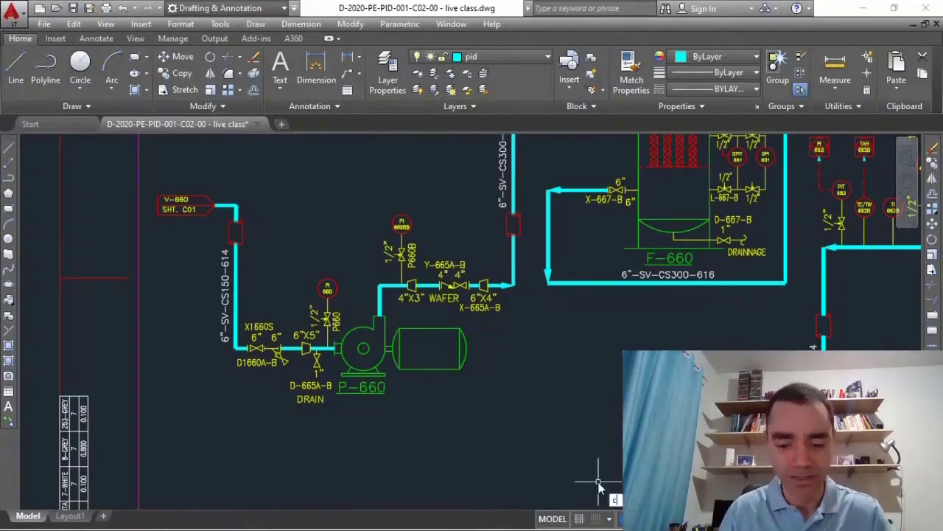
pyautogui.write('p')
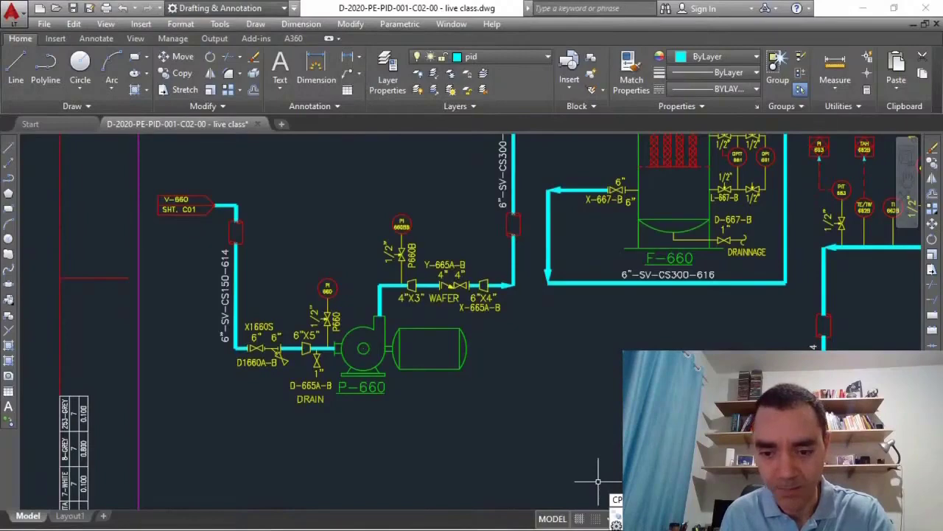
pyautogui.press('Return')
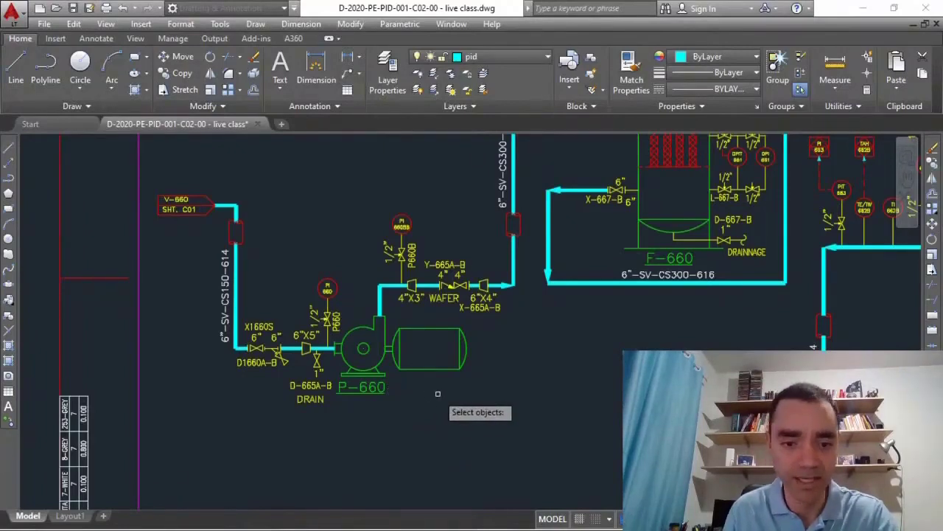
pyautogui.click(333, 300)
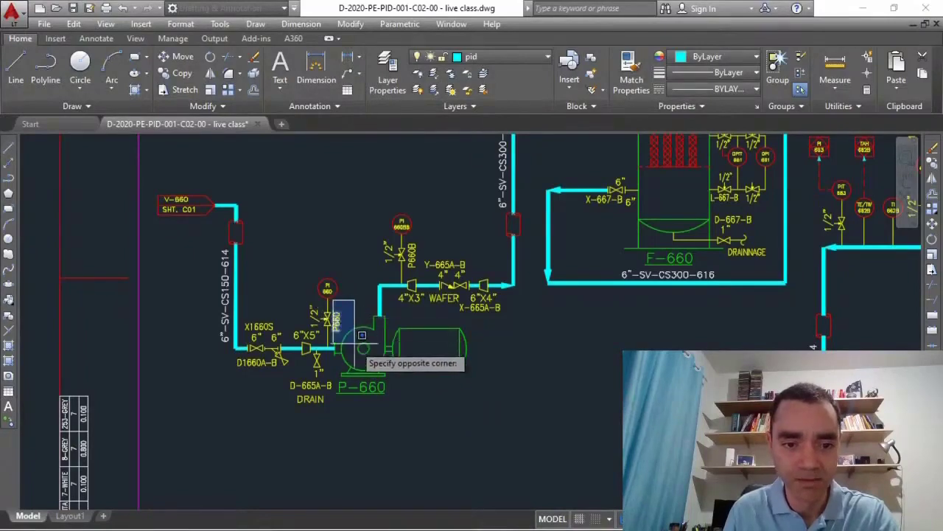
pyautogui.click(493, 397)
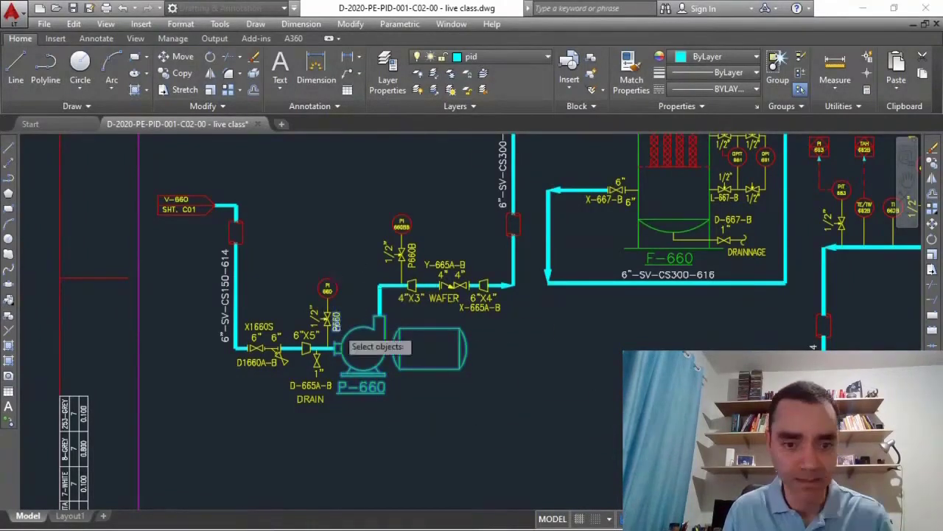
pyautogui.scroll(4, 337, 328)
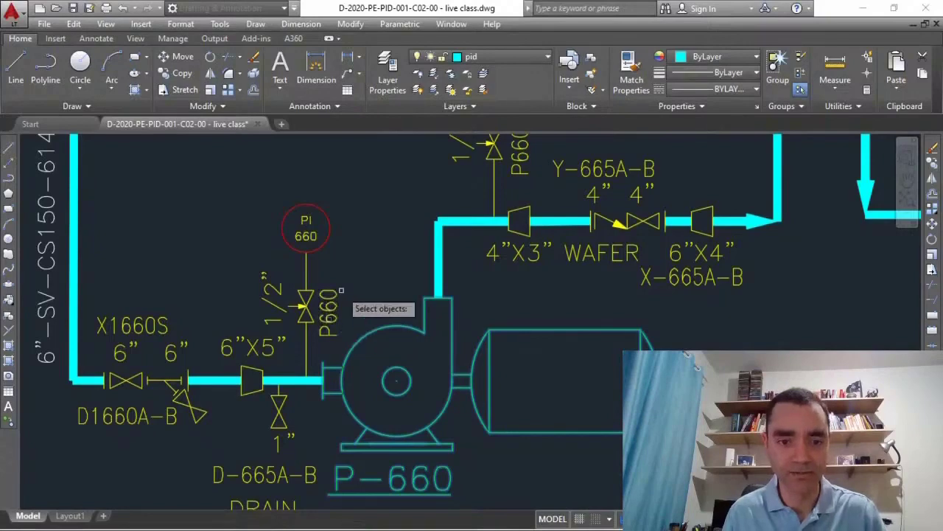
pyautogui.click(358, 269)
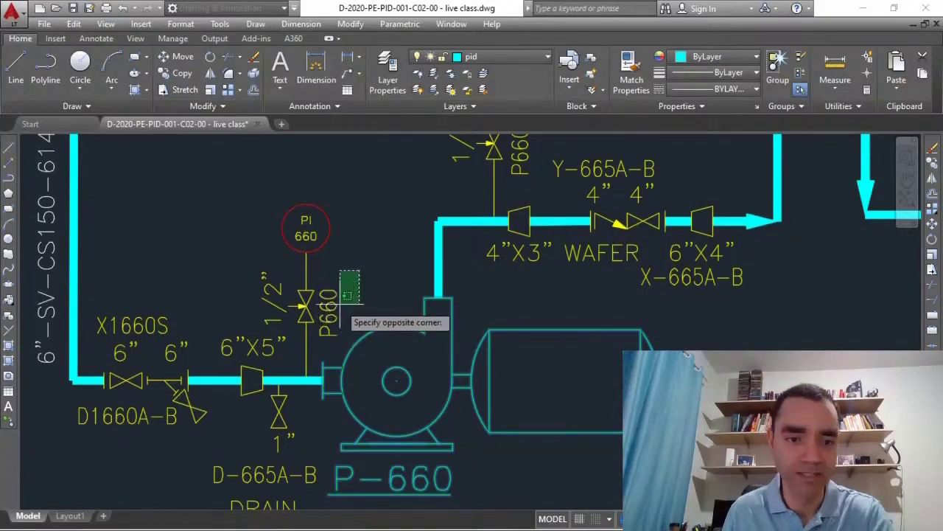
pyautogui.click(327, 313)
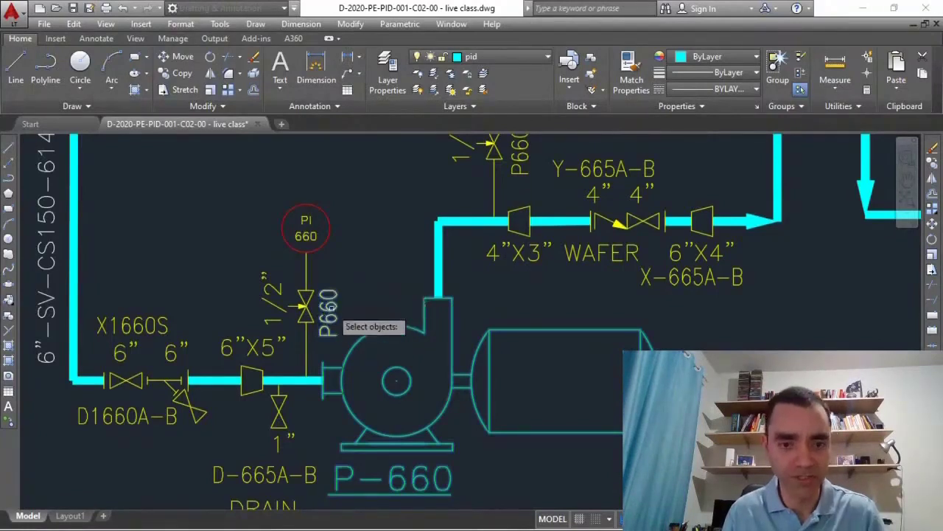
pyautogui.scroll(-2, 331, 314)
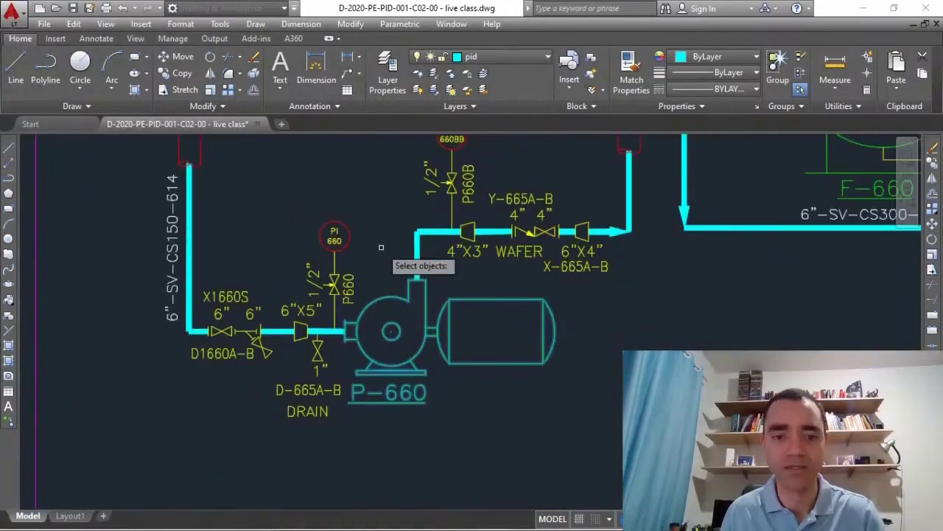
pyautogui.moveTo(383, 253)
pyautogui.mouseDown(button='middle')
pyautogui.moveTo(337, 195)
pyautogui.moveTo(322, 204)
pyautogui.mouseUp(button='middle')
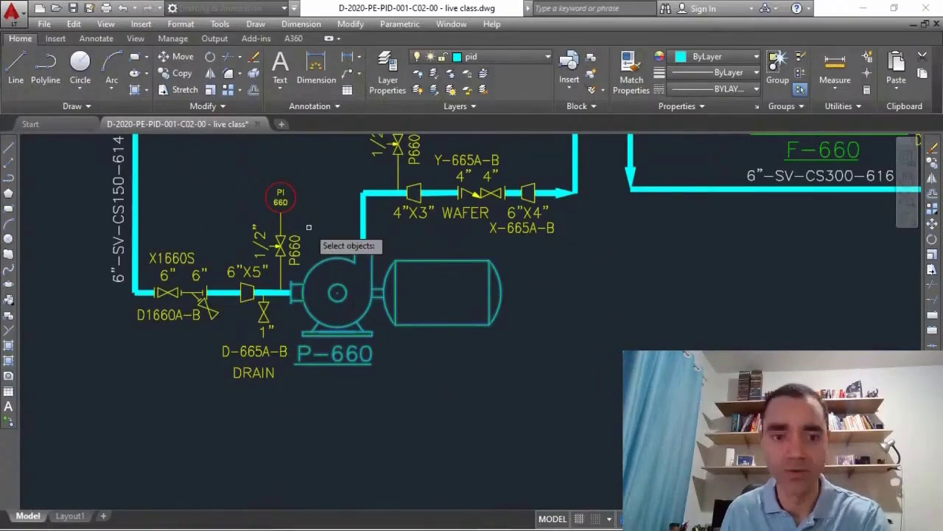
pyautogui.press('Return')
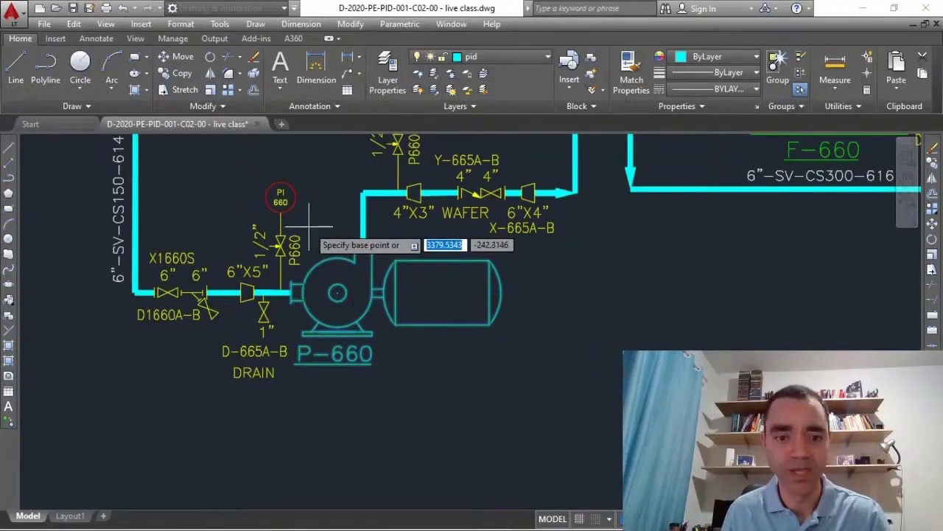
# Copy the pump straight down about 54 units with Ortho on, using the motor's outer end as the base point
pyautogui.click(501, 293)
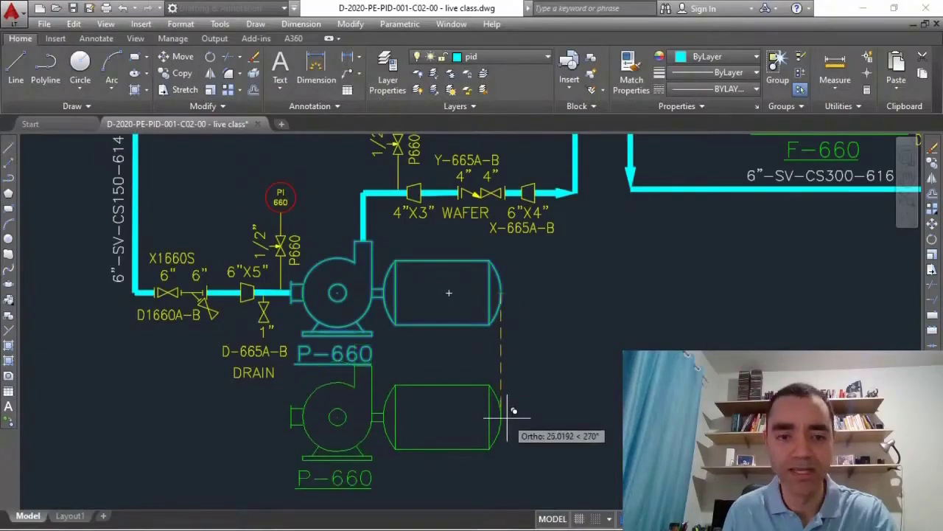
pyautogui.scroll(-2, 507, 419)
pyautogui.moveTo(507, 418)
pyautogui.mouseDown(button='middle')
pyautogui.moveTo(499, 388)
pyautogui.moveTo(497, 400)
pyautogui.mouseUp(button='middle')
pyautogui.scroll(-2, 507, 356)
pyautogui.moveTo(507, 356); pyautogui.dragTo(506, 248, button='middle')
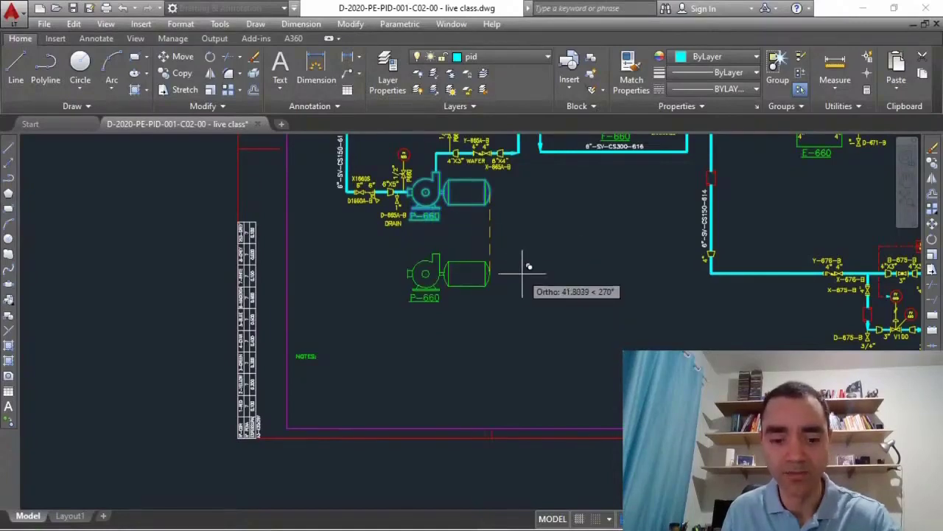
pyautogui.press('F8')
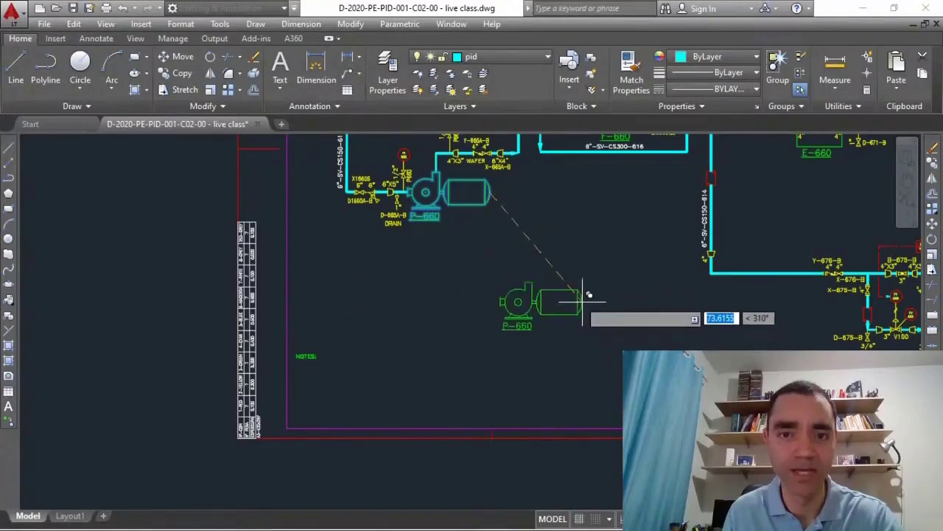
pyautogui.press('F8')
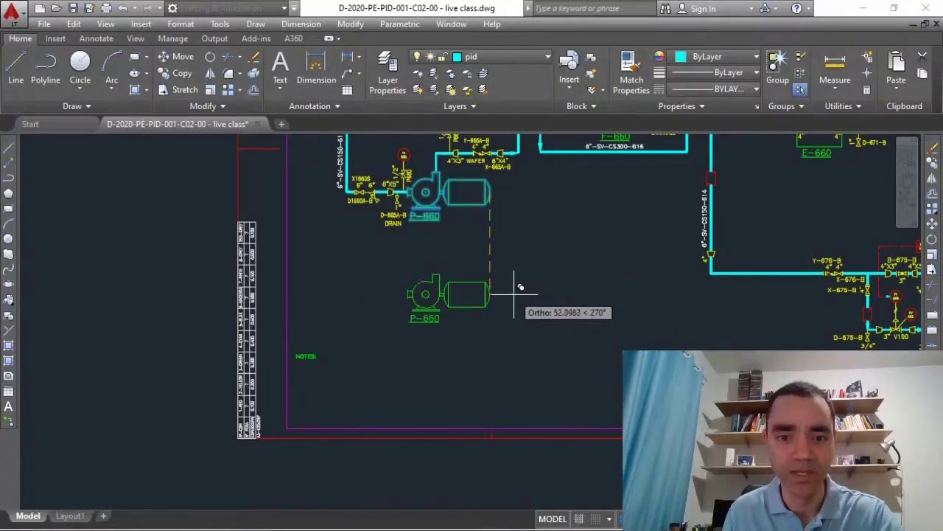
pyautogui.click(514, 298)
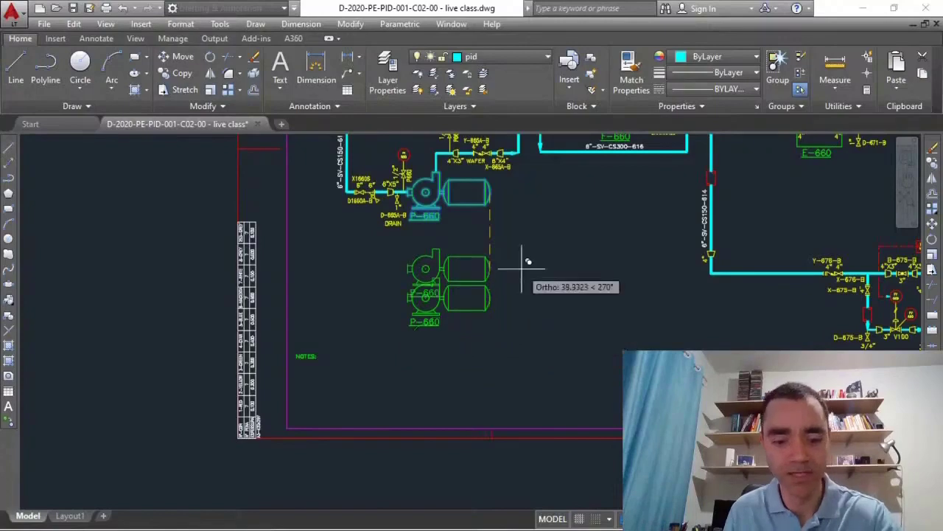
# Place four more pump copies in a vertical column beside the first two pumps and finish copying
pyautogui.click(638, 198)
pyautogui.click(638, 259)
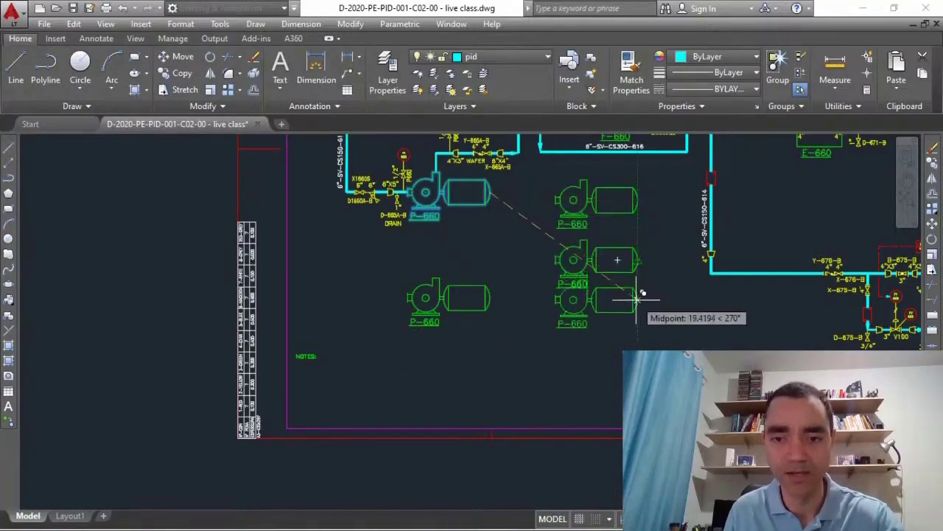
pyautogui.click(638, 320)
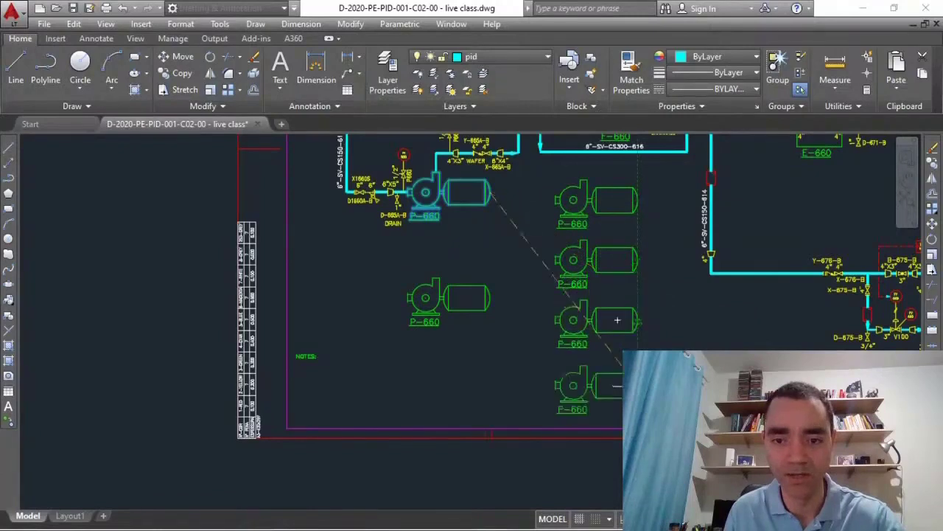
pyautogui.click(638, 384)
pyautogui.press('Return')
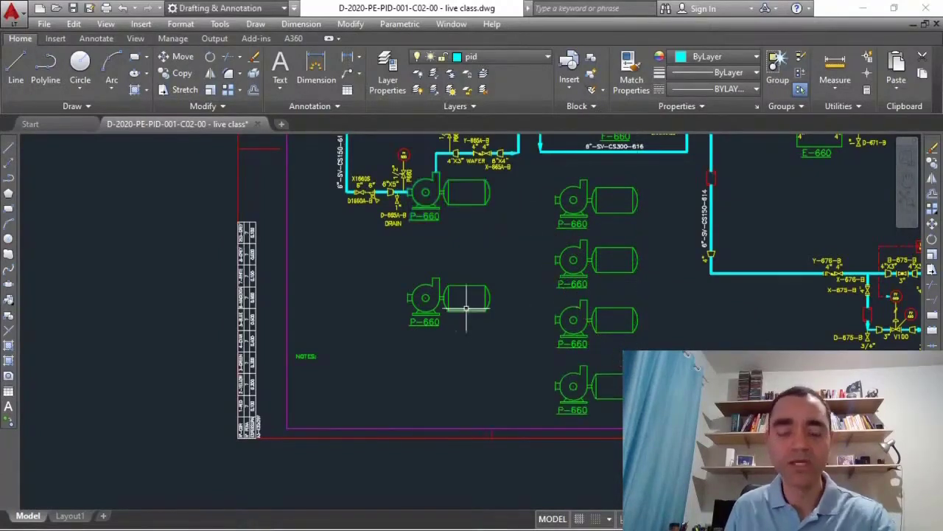
# Copy the lower pump to the clipboard and paste a duplicate beneath it
pyautogui.click(390, 259)
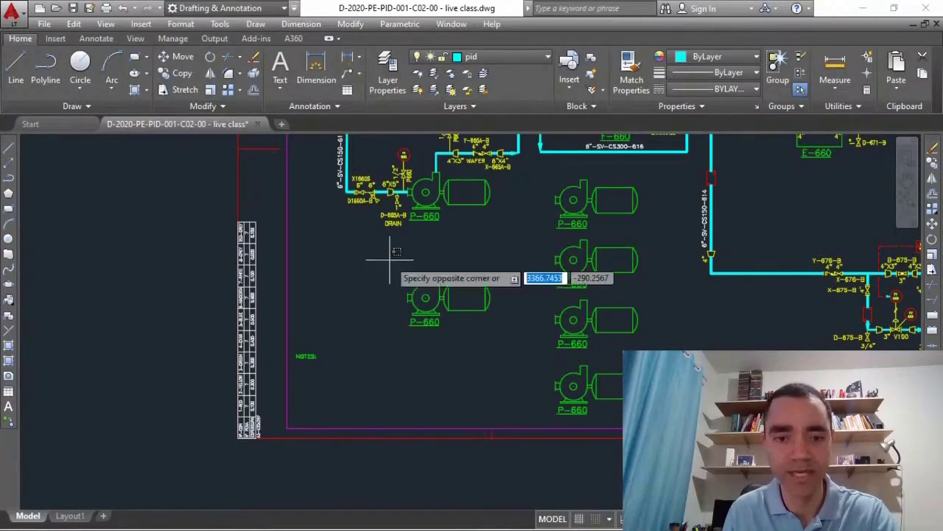
pyautogui.click(505, 327)
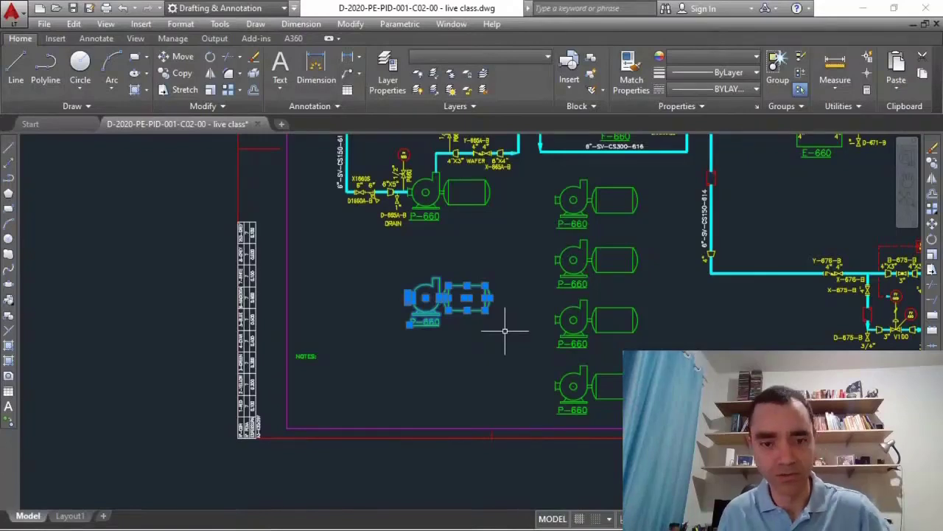
pyautogui.hotkey('ctrl', 'c')
pyautogui.hotkey('ctrl', 'v')
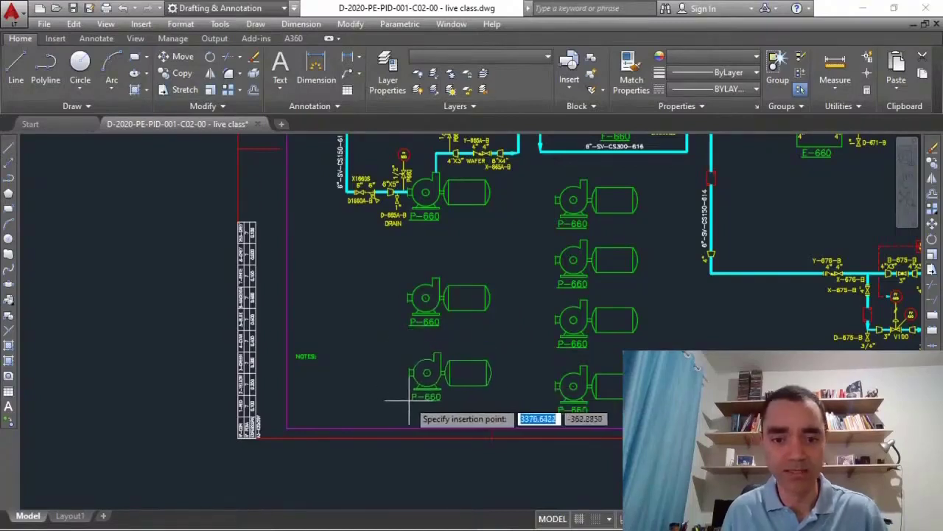
pyautogui.click(399, 404)
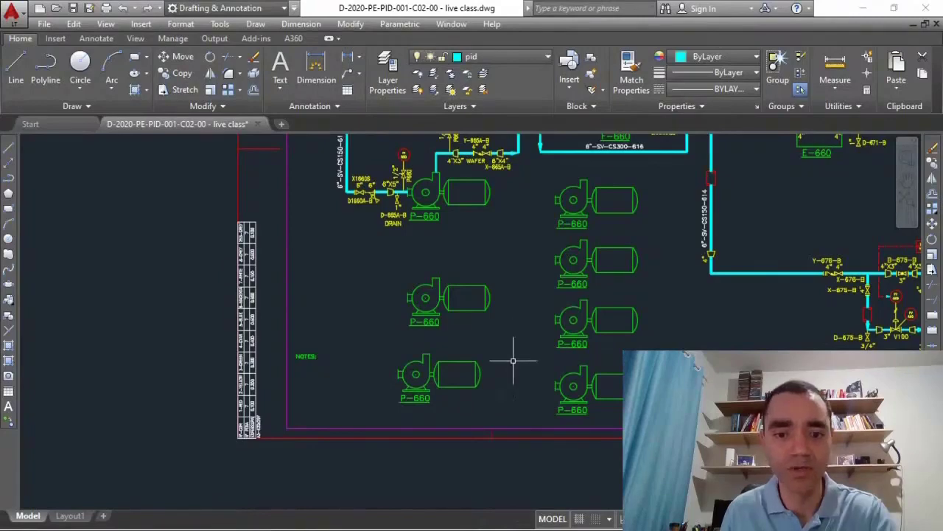
# Delete the pasted pump and the column of four extra pump copies
pyautogui.click(442, 377)
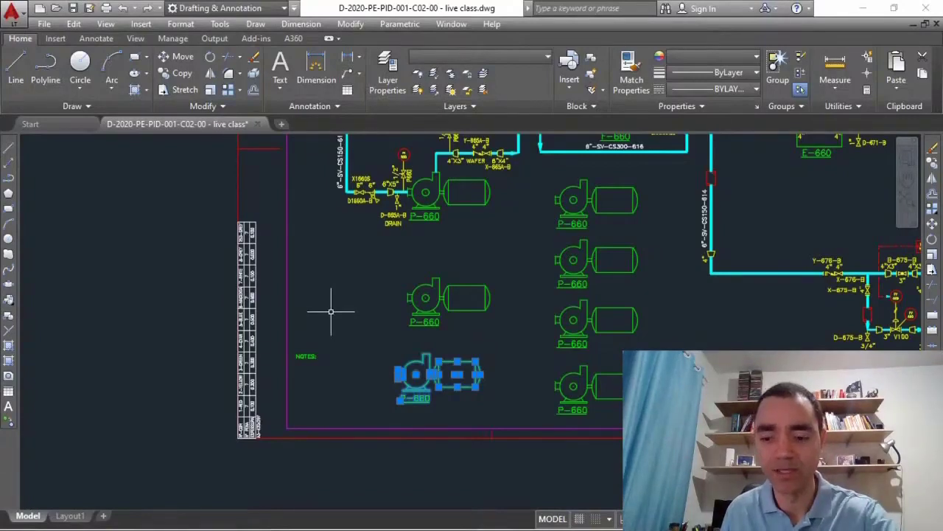
pyautogui.press('Delete')
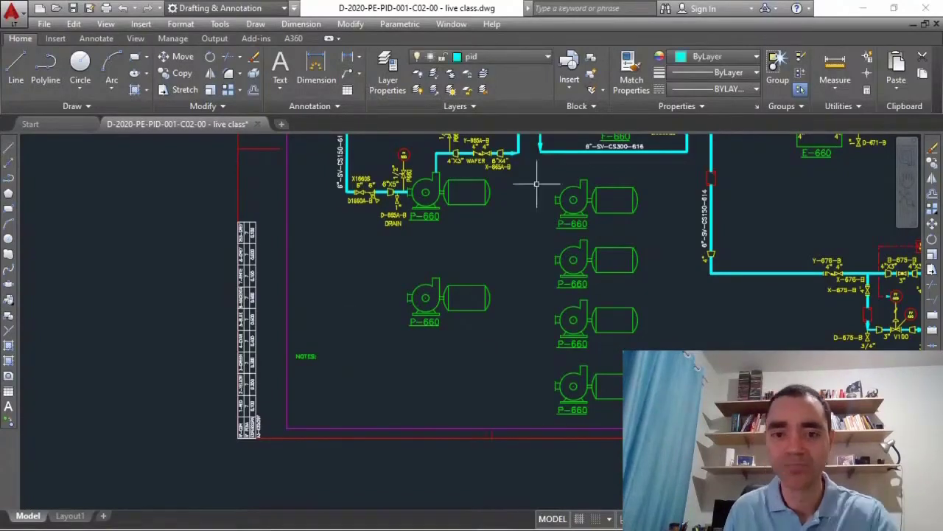
pyautogui.moveTo(516, 162); pyautogui.dragTo(664, 423)
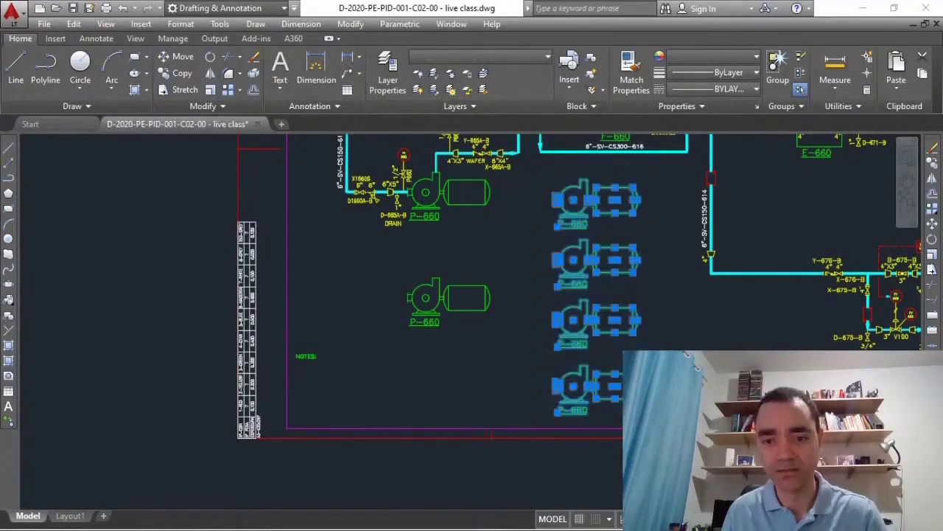
pyautogui.press('Delete')
# Copy the vertical discharge pipe segment of the original pump P-660 onto the outlet of the lower pump
pyautogui.moveTo(538, 247); pyautogui.dragTo(514, 309, button='middle')
pyautogui.scroll(2, 410, 248)
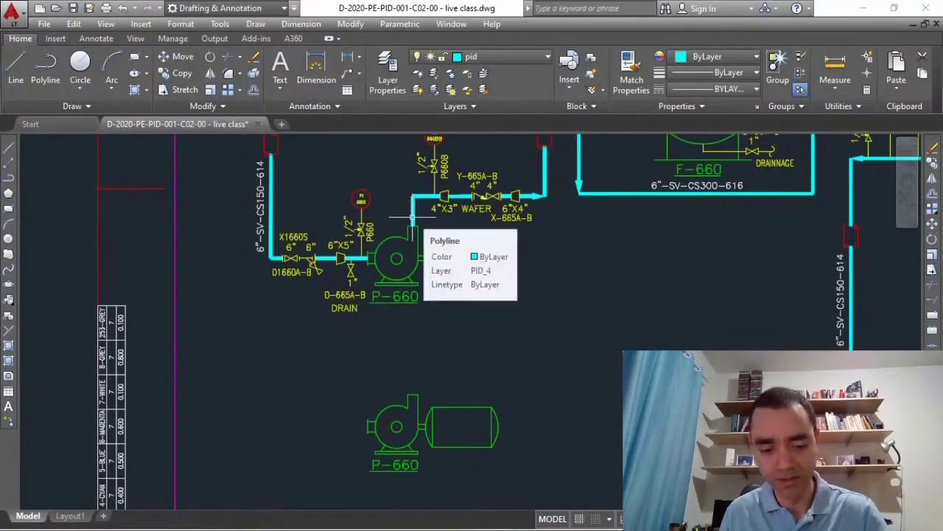
pyautogui.scroll(2, 410, 218)
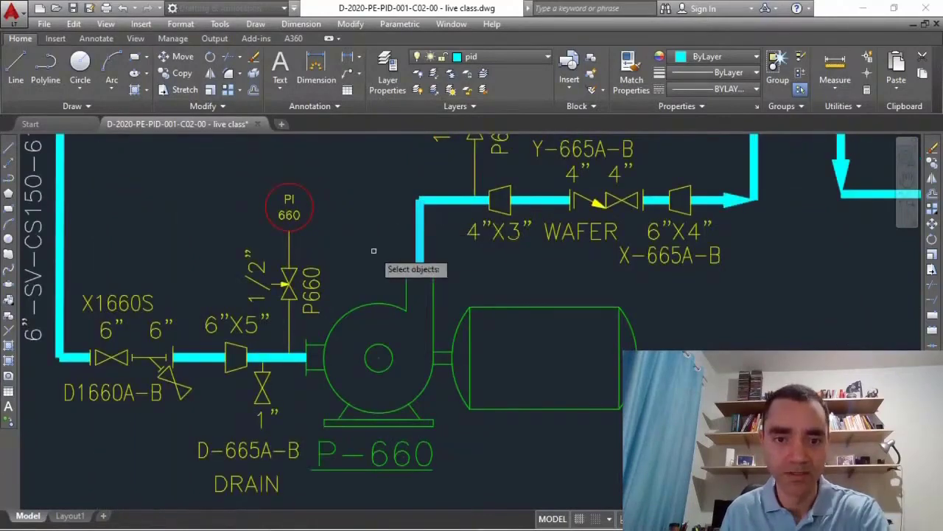
pyautogui.scroll(-3, 374, 250)
pyautogui.press('Return')
pyautogui.click(379, 301)
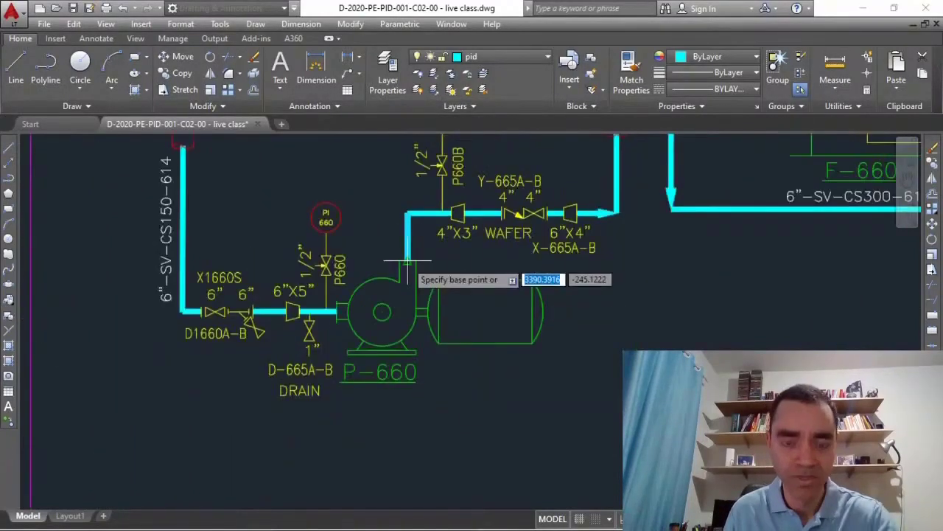
pyautogui.scroll(-2, 405, 264)
pyautogui.scroll(4, 406, 363)
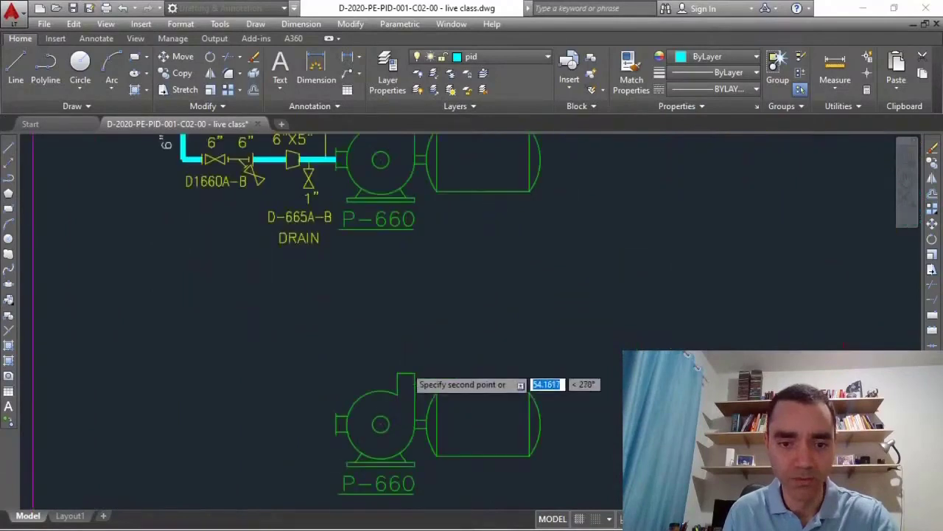
pyautogui.click(406, 373)
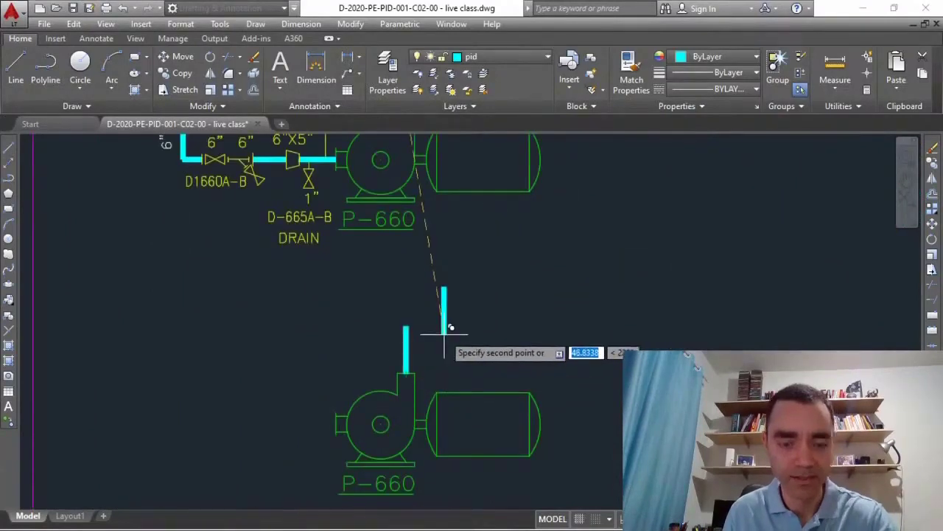
pyautogui.click(406, 325)
pyautogui.scroll(-4, 442, 336)
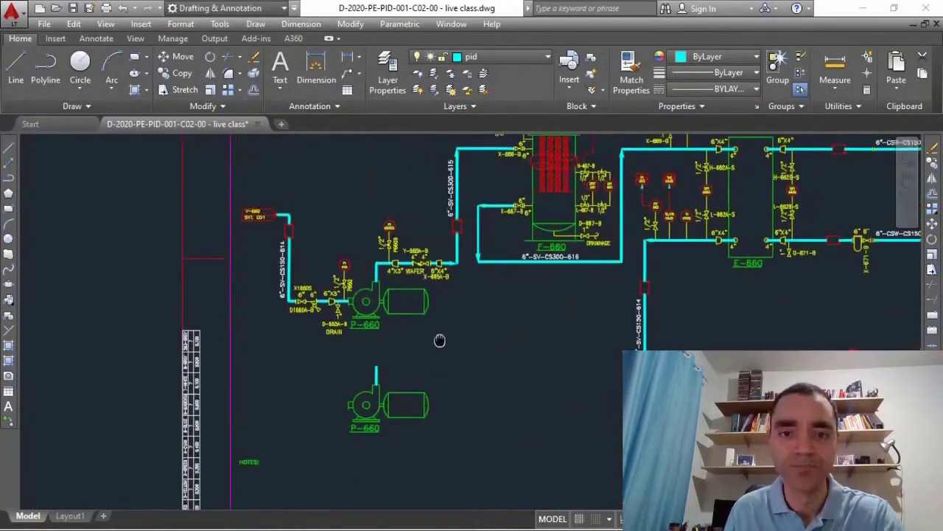
pyautogui.moveTo(439, 339); pyautogui.dragTo(435, 342, button='middle')
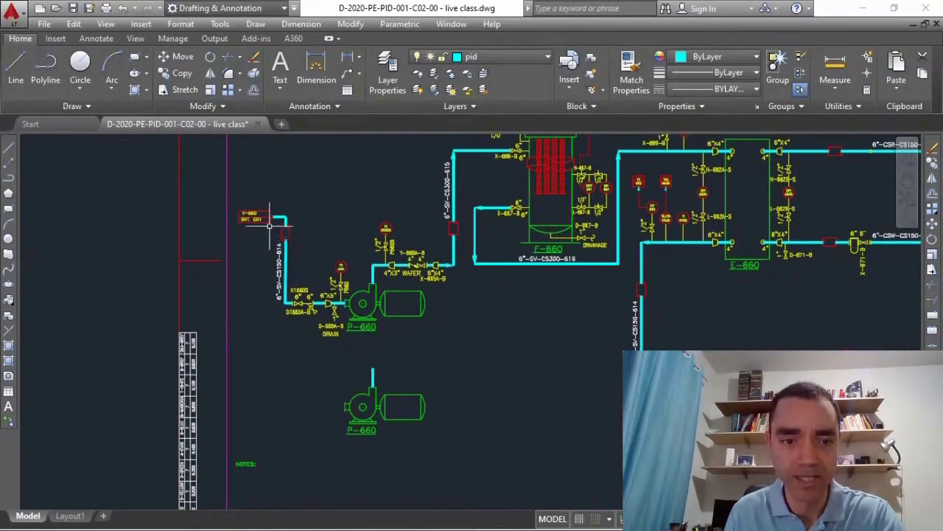
pyautogui.moveTo(270, 225); pyautogui.dragTo(448, 343)
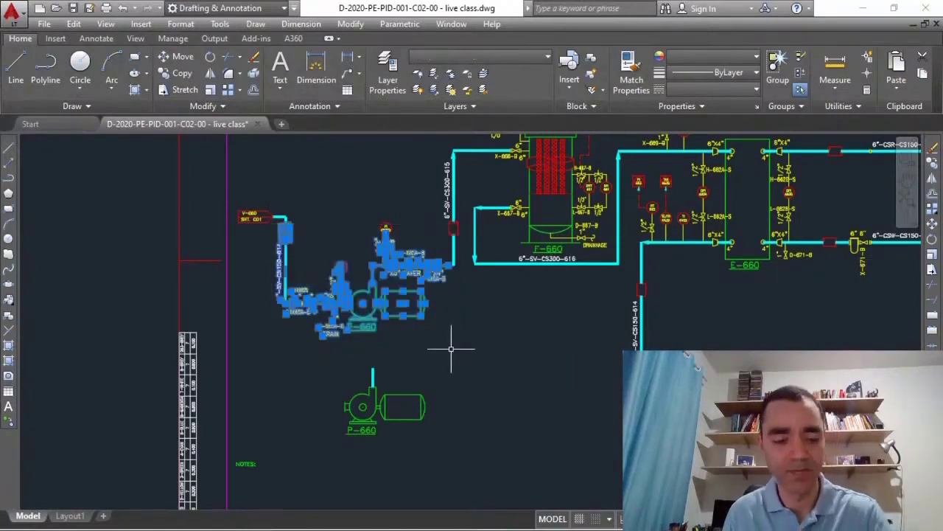
pyautogui.press('Escape')
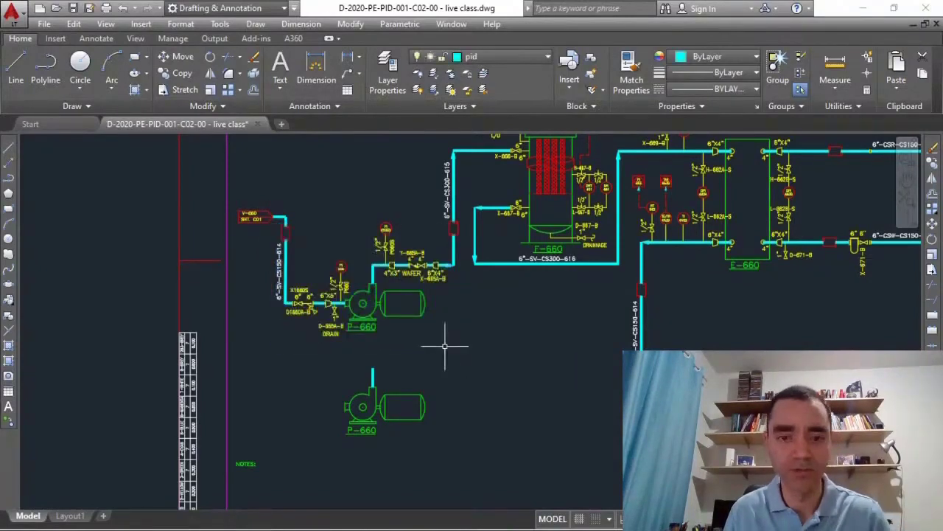